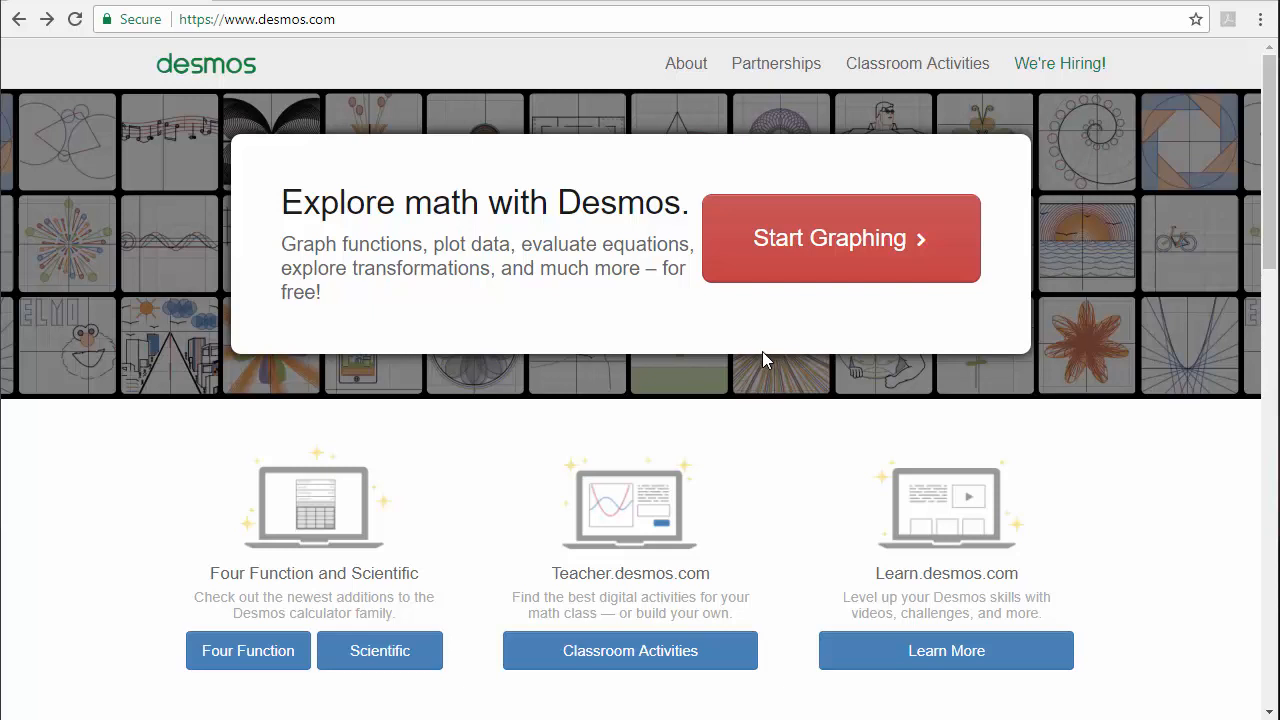
# Open the graphing calculator and insert a new table in the expression list
pyautogui.click(828, 250)
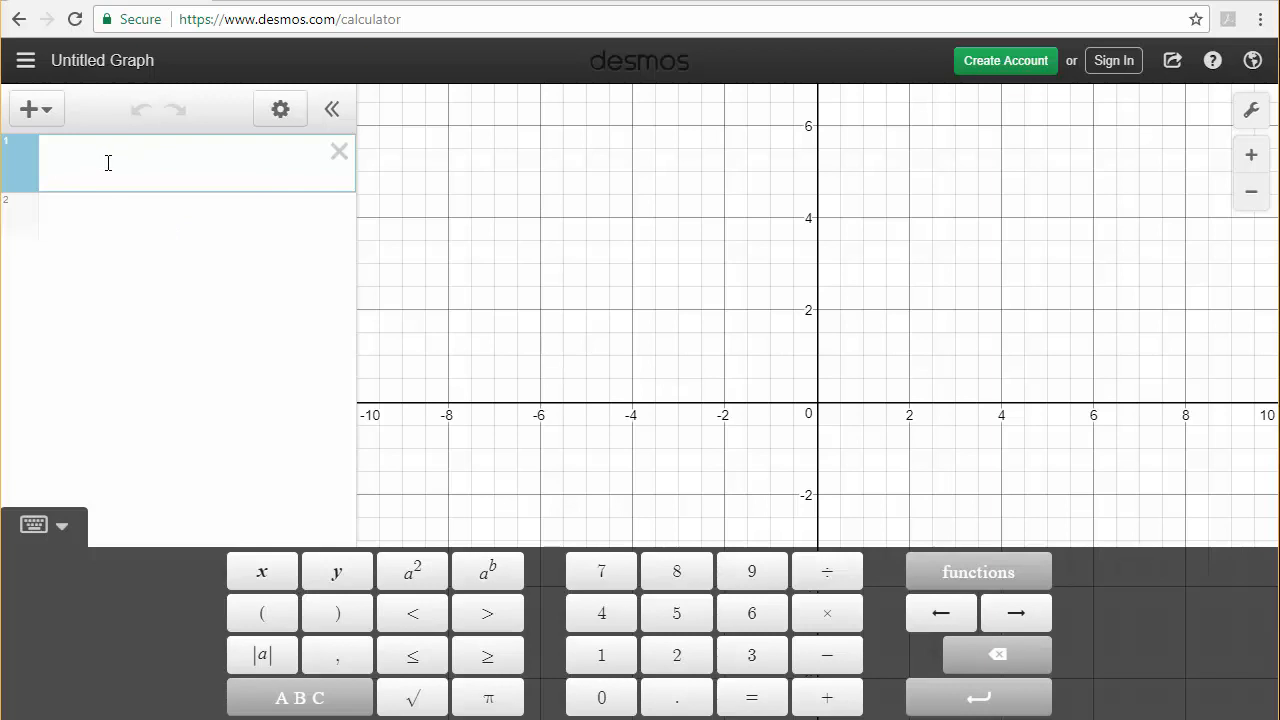
pyautogui.click(48, 118)
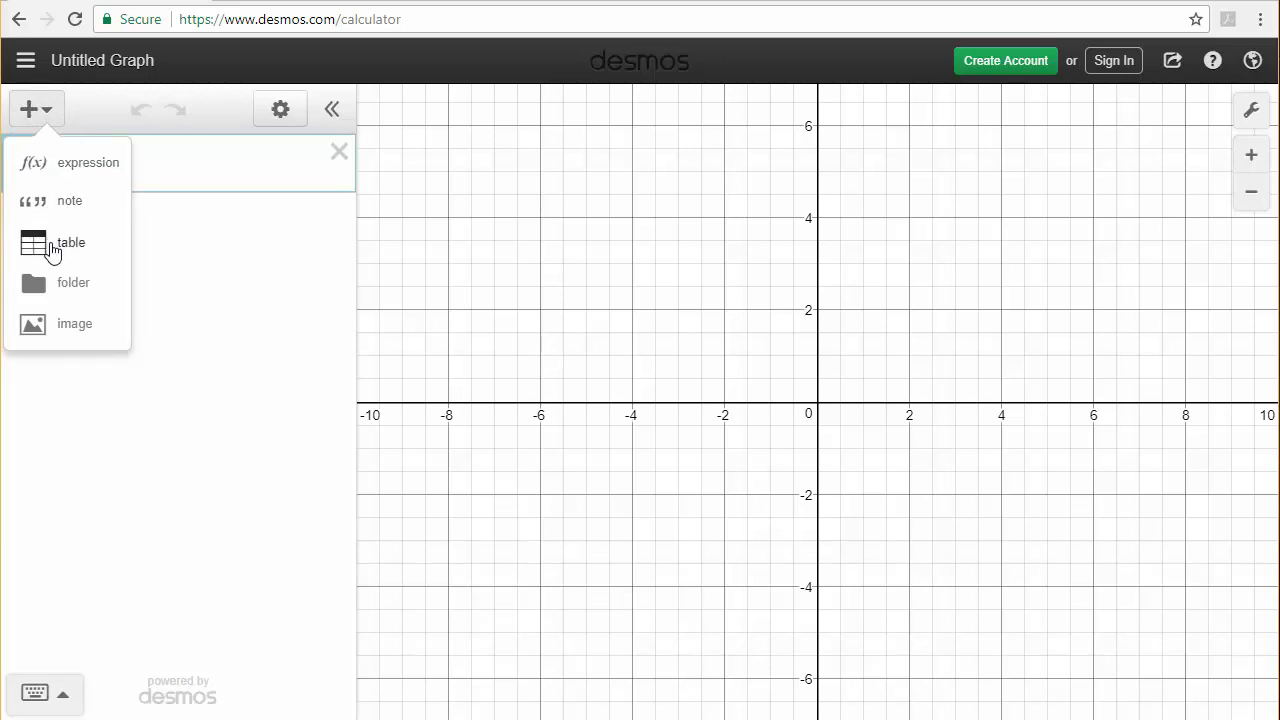
pyautogui.click(47, 240)
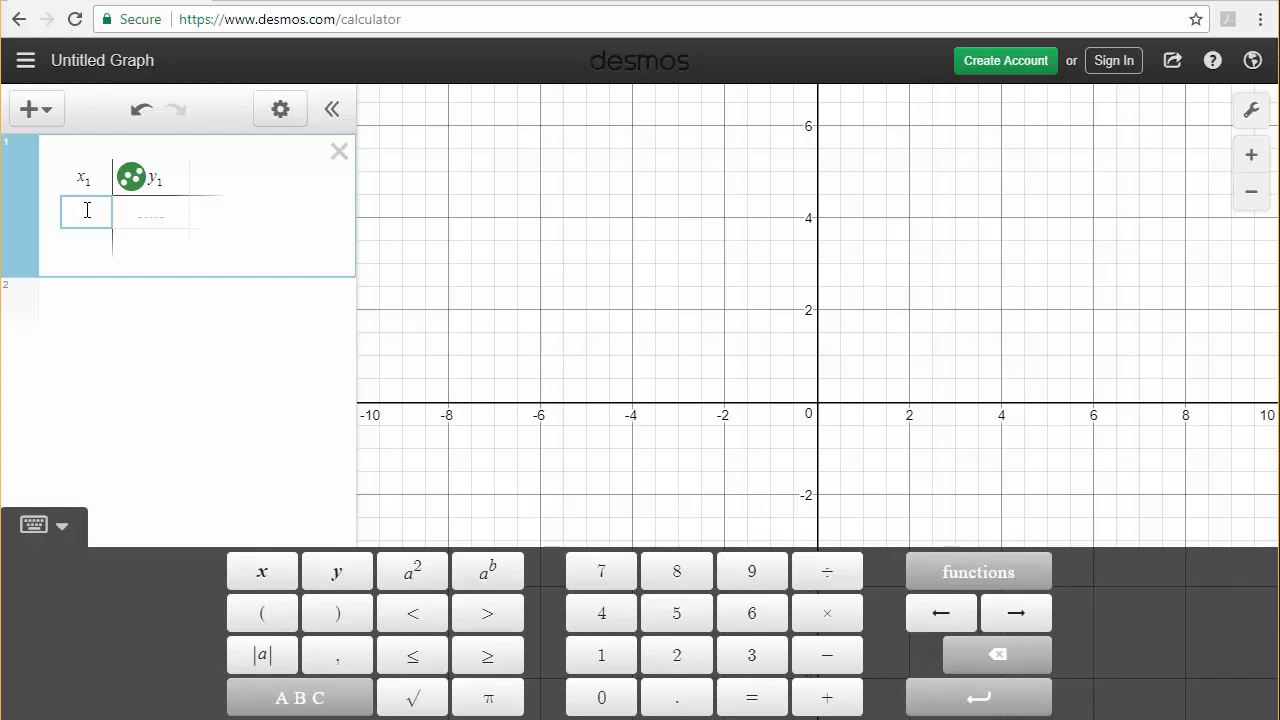
# Fill the table's x₁ column with the values 85, 95, 105, 115 and 125
pyautogui.write('5')
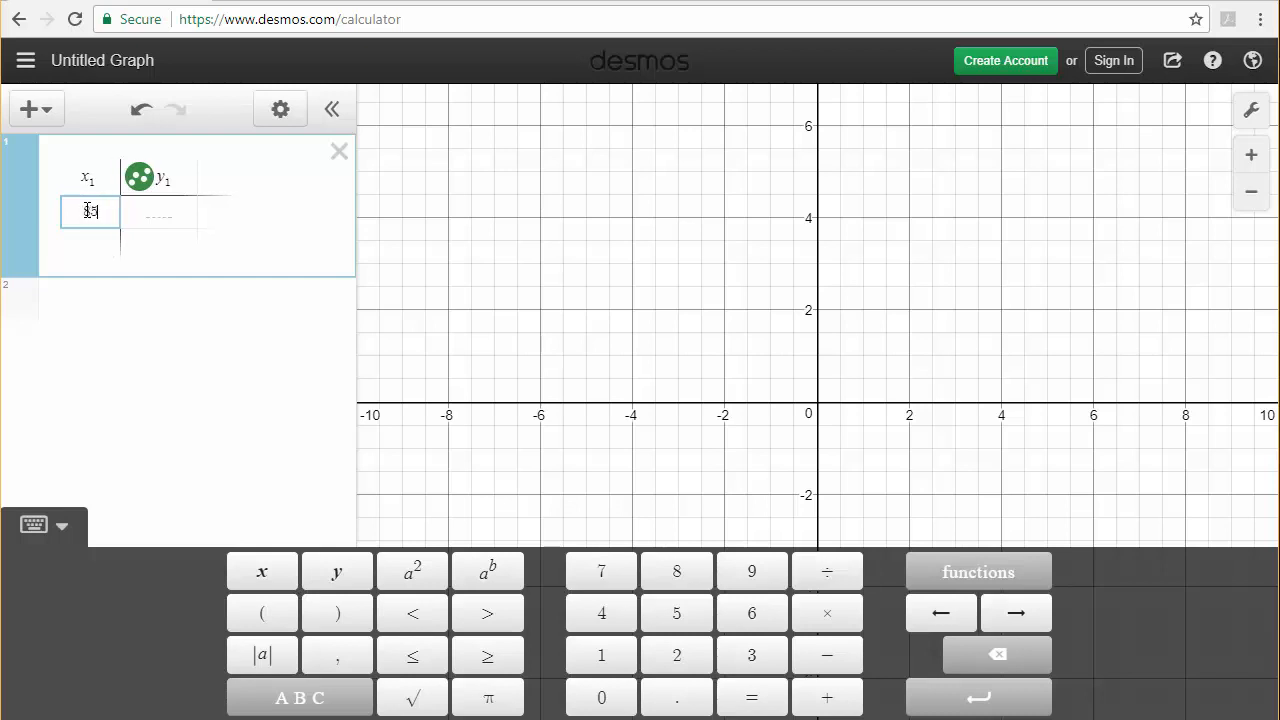
pyautogui.press('Return')
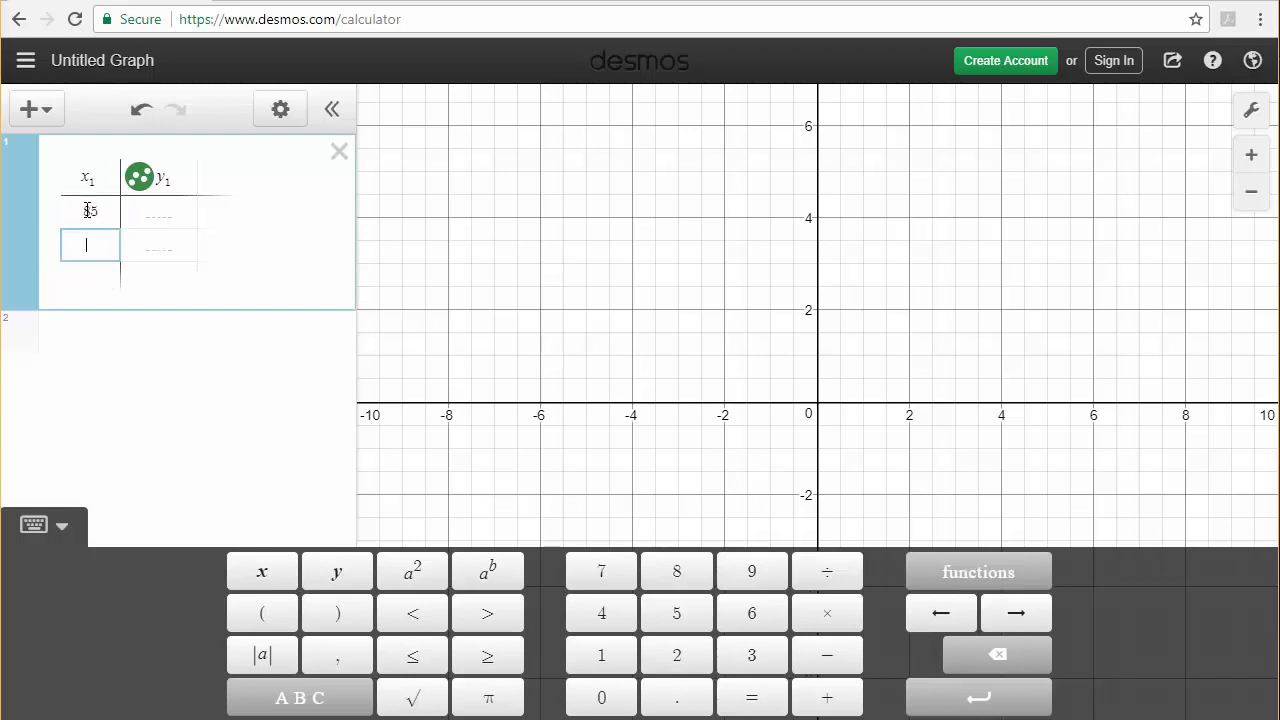
pyautogui.write('95')
pyautogui.press('Return')
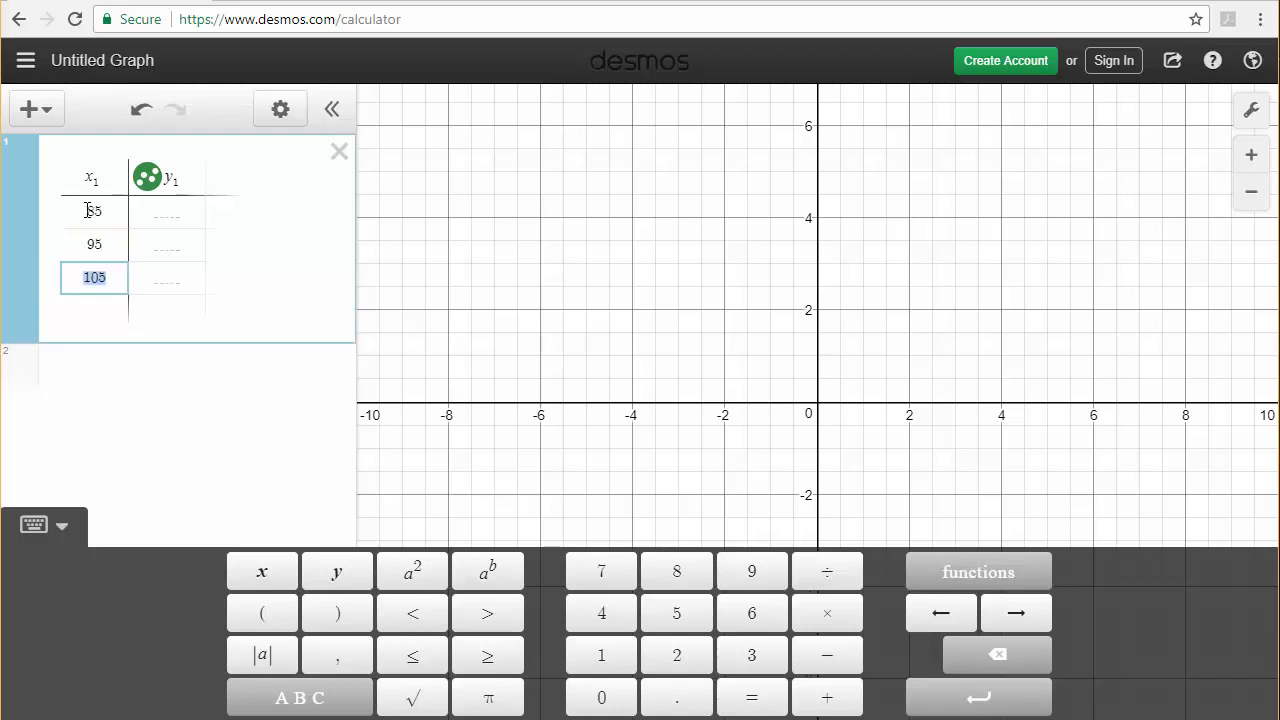
pyautogui.press('Right')
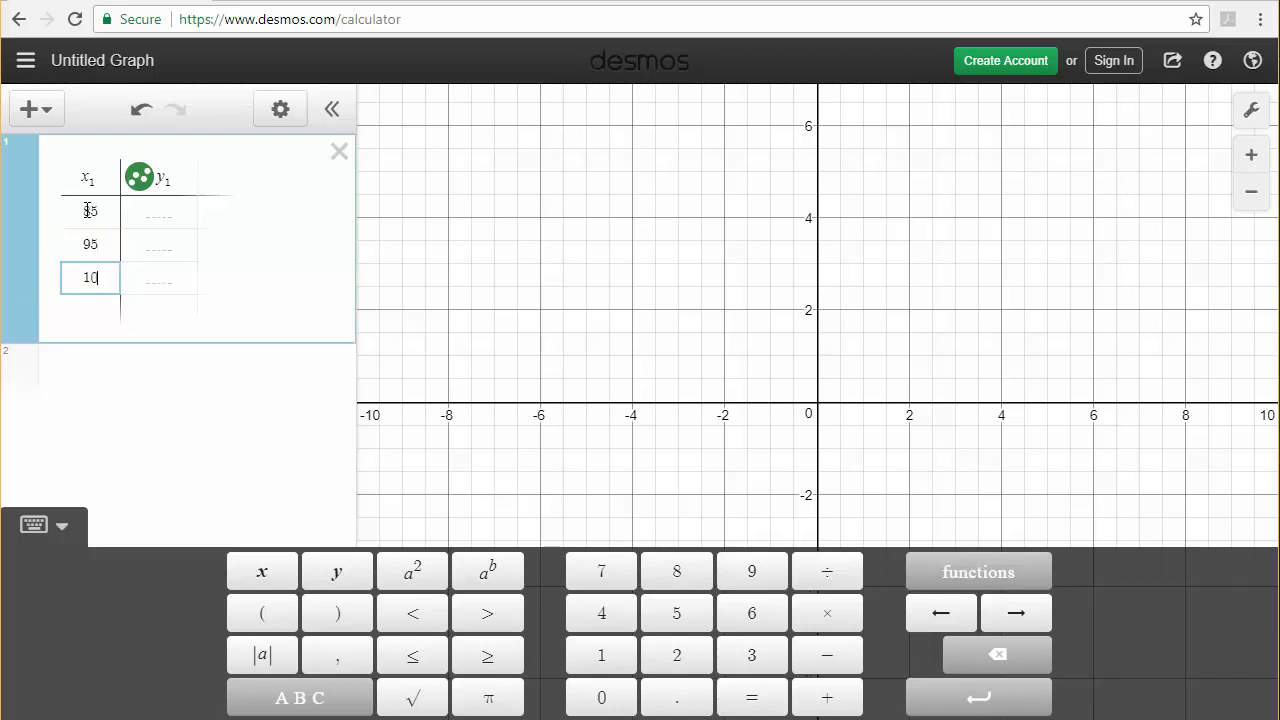
pyautogui.press('Return')
pyautogui.write('115')
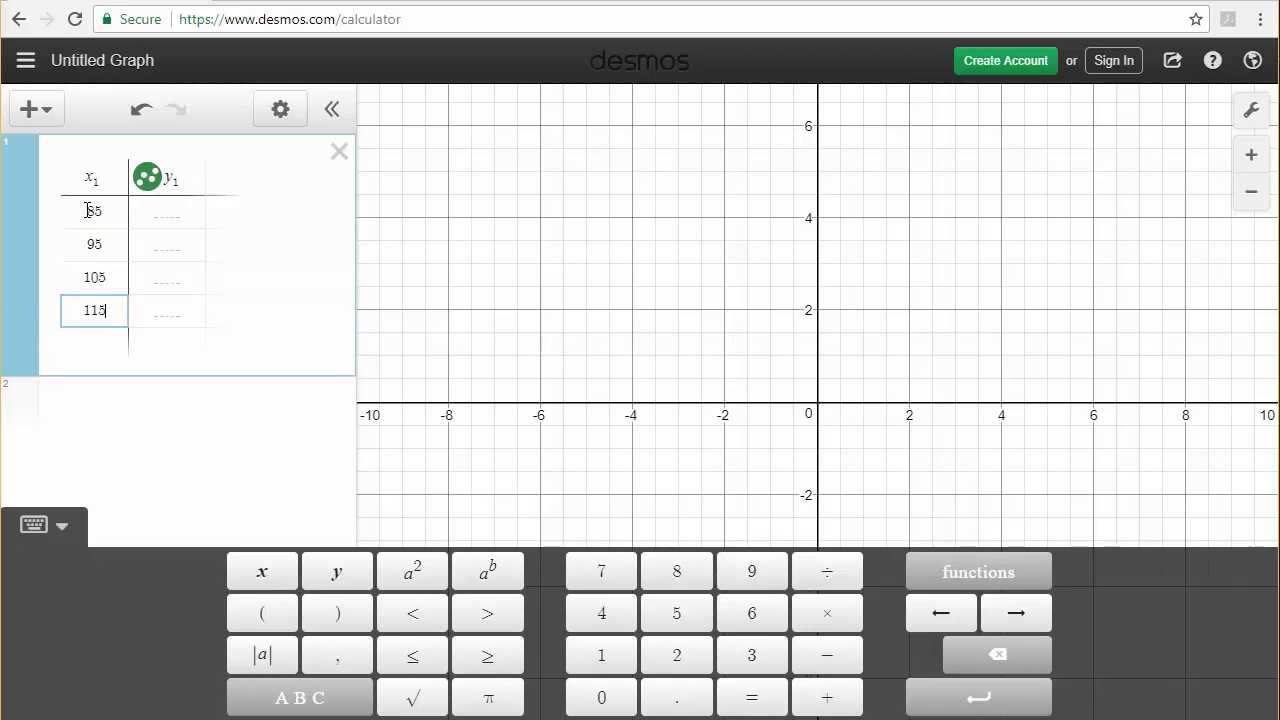
pyautogui.press('Return')
pyautogui.write('125')
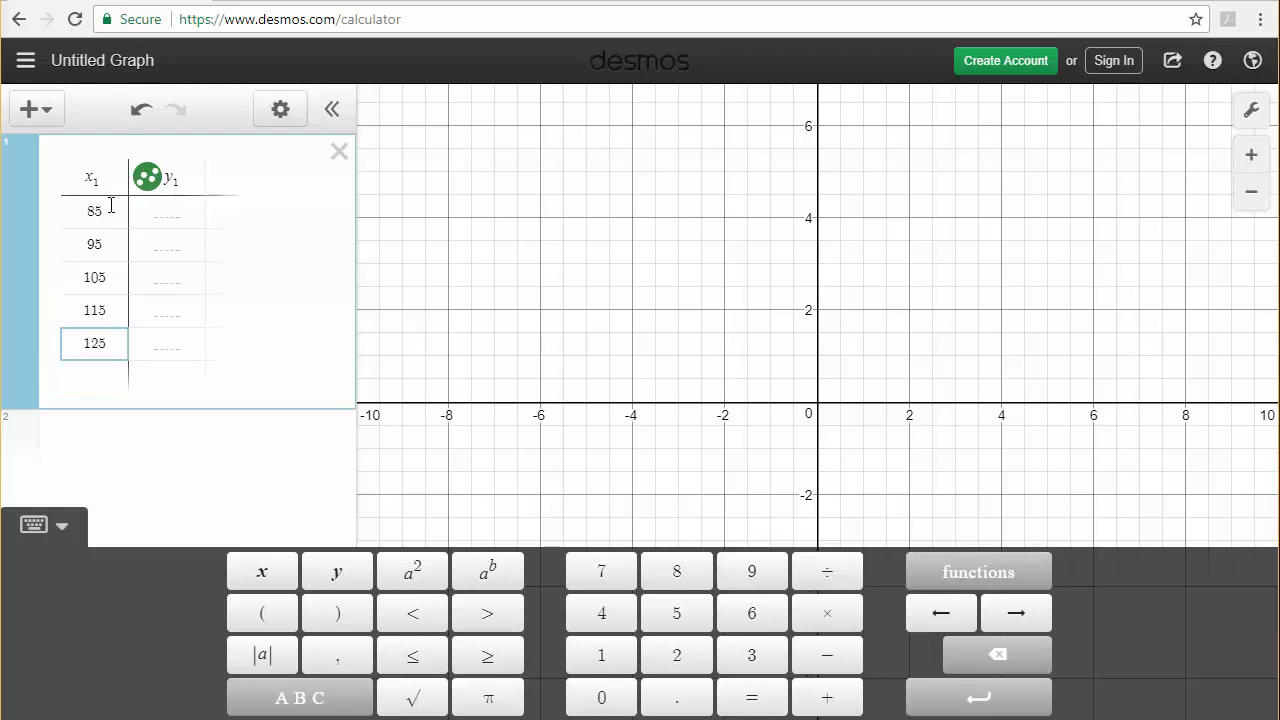
# Fill the table's y₁ column with the values 3.89, 2.78, 3.01, 3.23 and 1.69
pyautogui.click(162, 212)
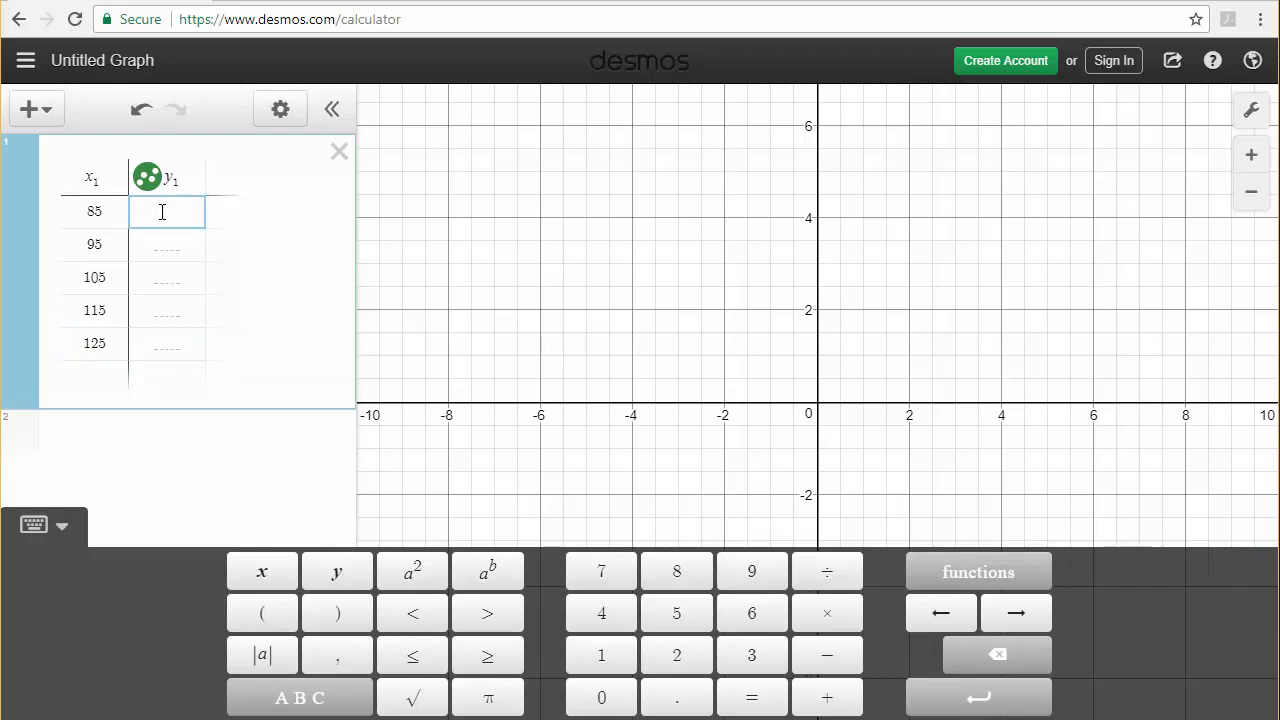
pyautogui.write('389')
pyautogui.press('Return')
pyautogui.write('2.78')
pyautogui.press('Return')
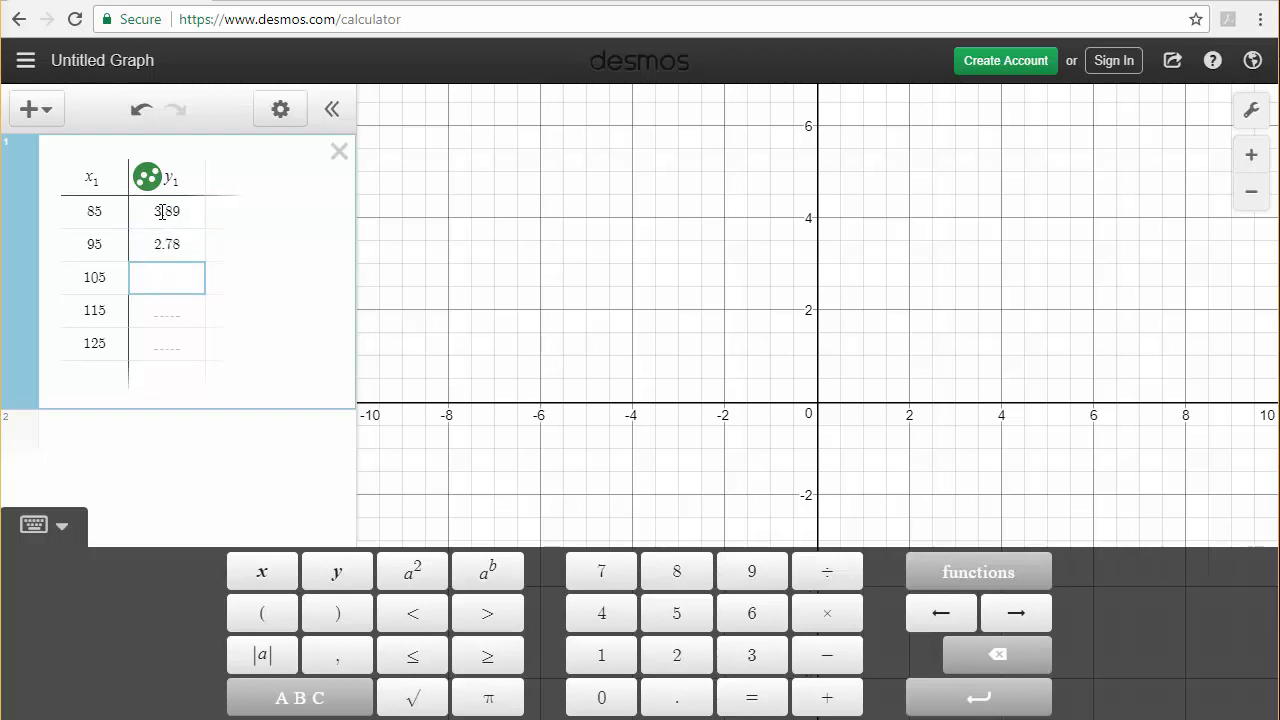
pyautogui.write('3.01')
pyautogui.press('Return')
pyautogui.write('3.23')
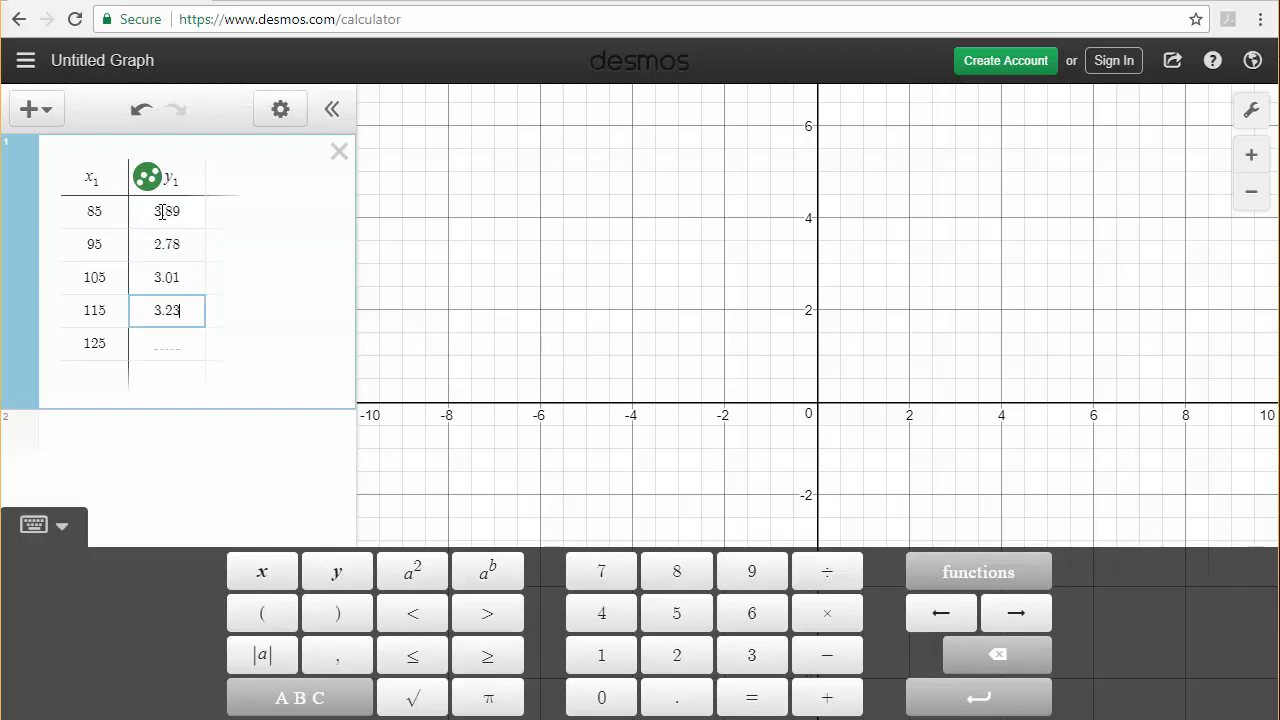
pyautogui.press('Return')
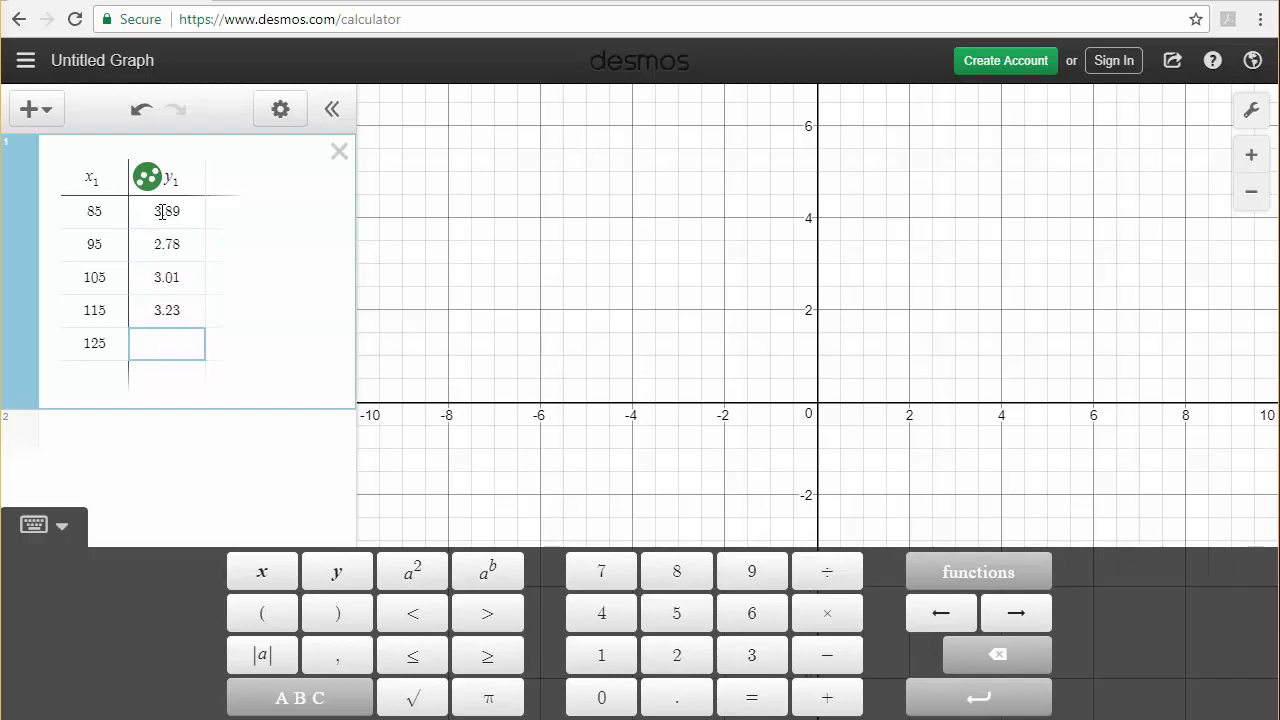
pyautogui.write('1.69')
pyautogui.press('Return')
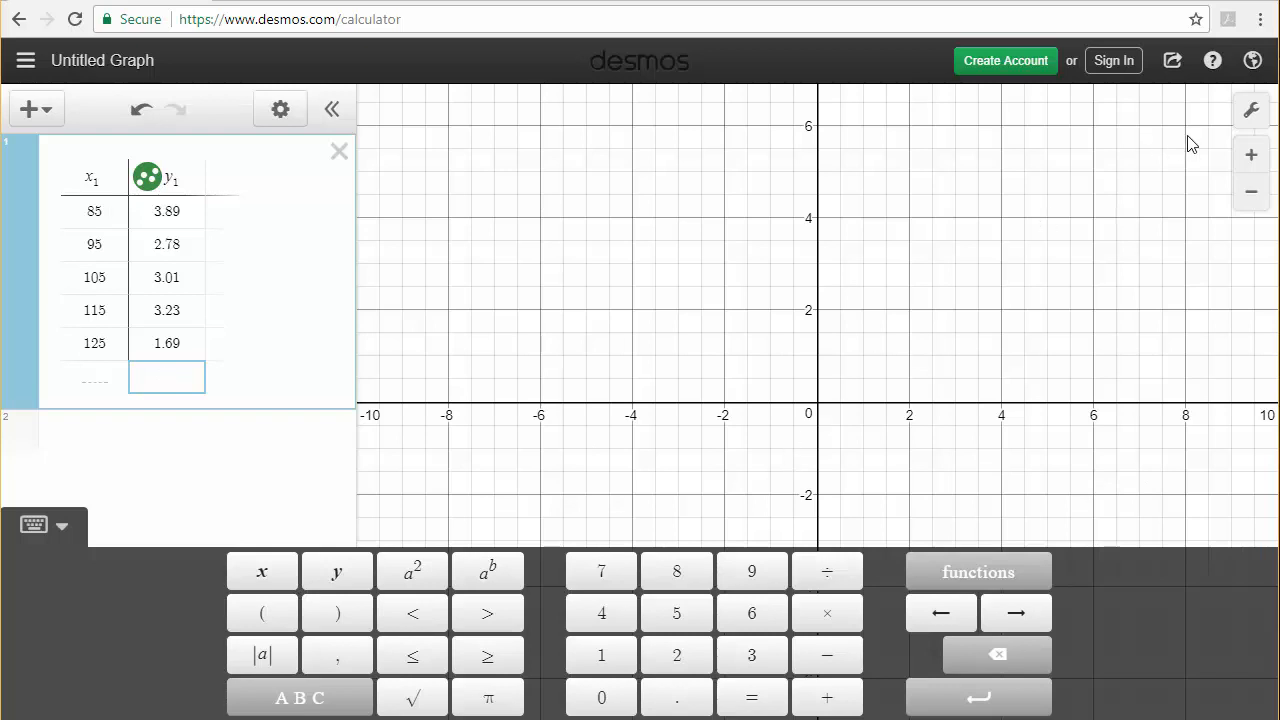
# Set the graph's x-axis range from -5 to 200 in the graph settings
pyautogui.click(1249, 115)
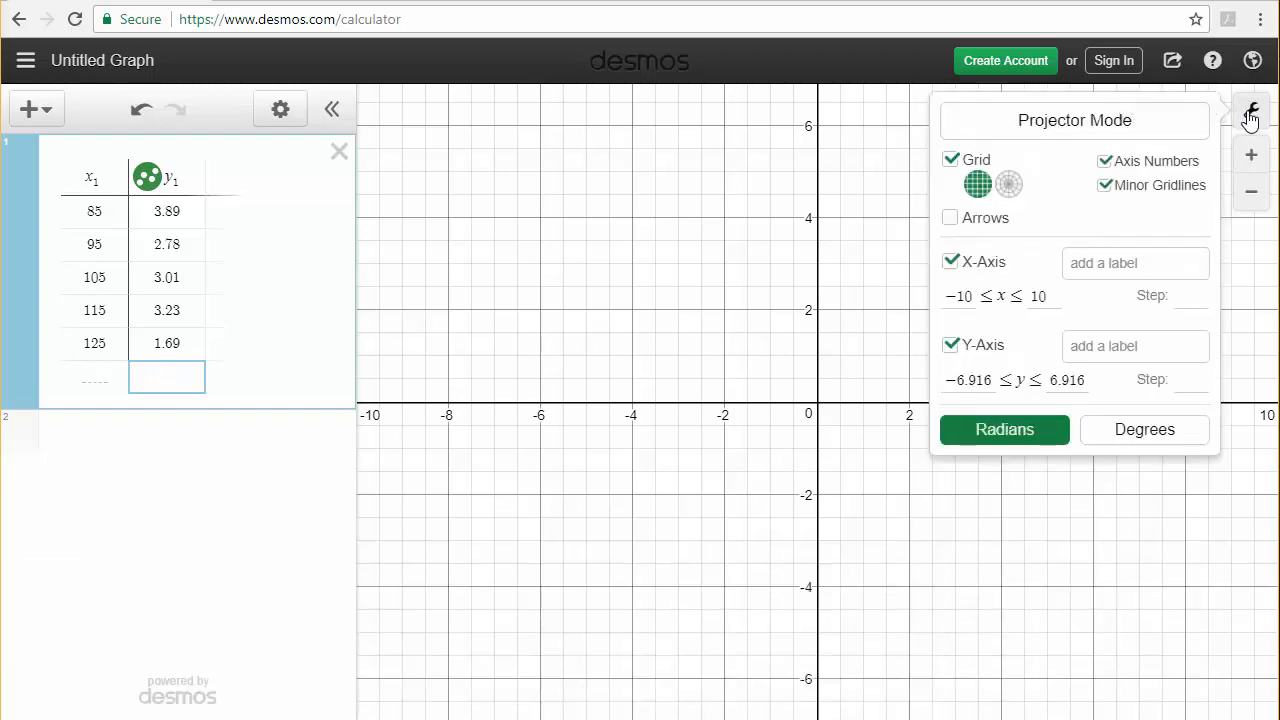
pyautogui.click(968, 298)
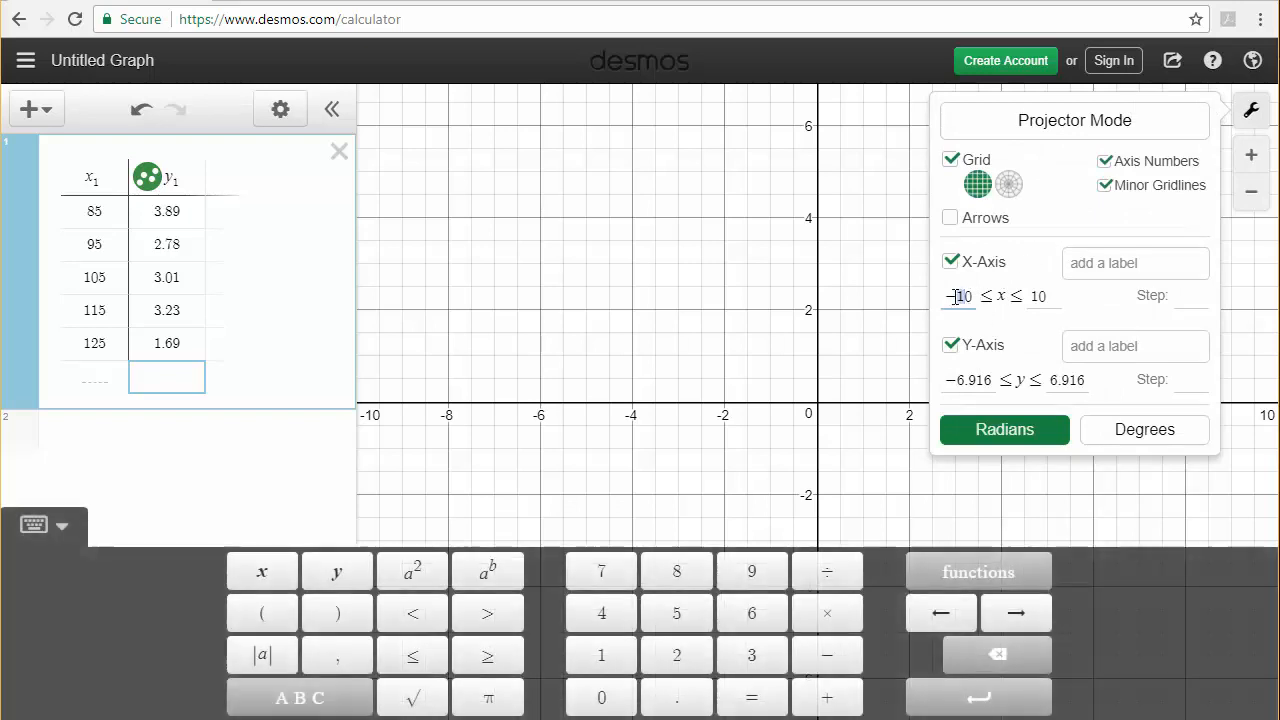
pyautogui.moveTo(957, 298); pyautogui.dragTo(942, 300)
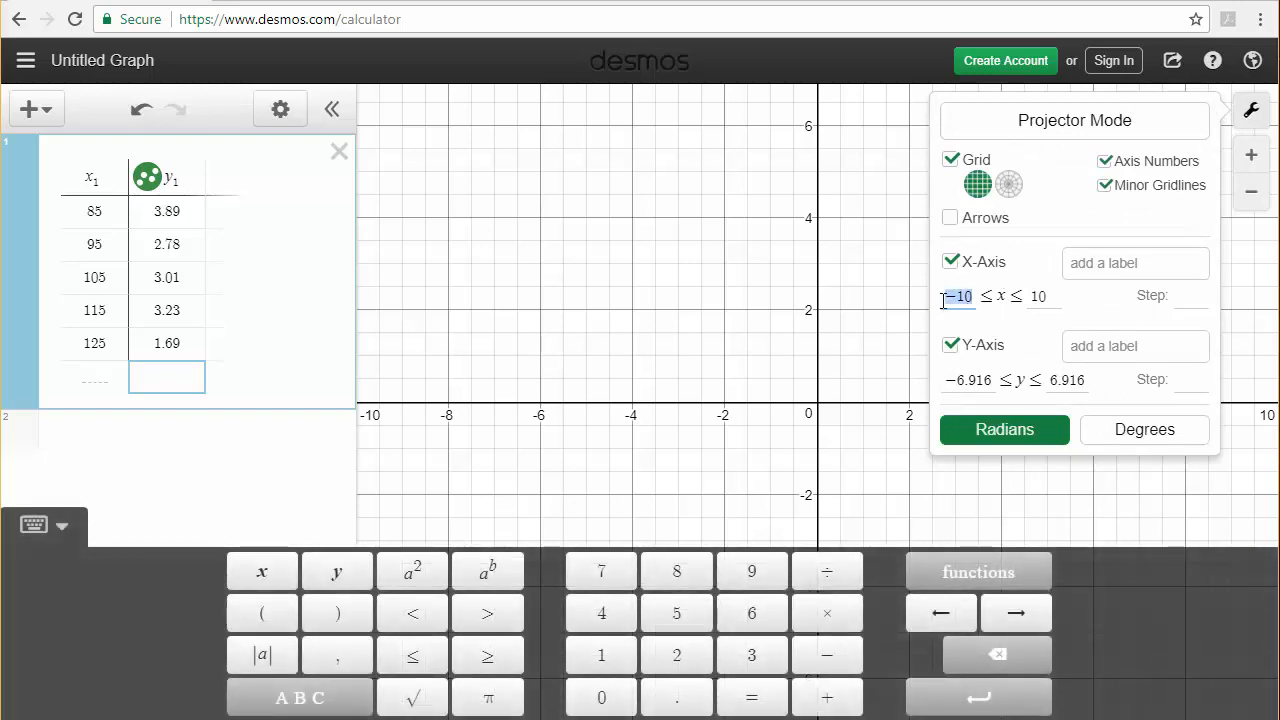
pyautogui.write('-5')
pyautogui.click(1052, 296)
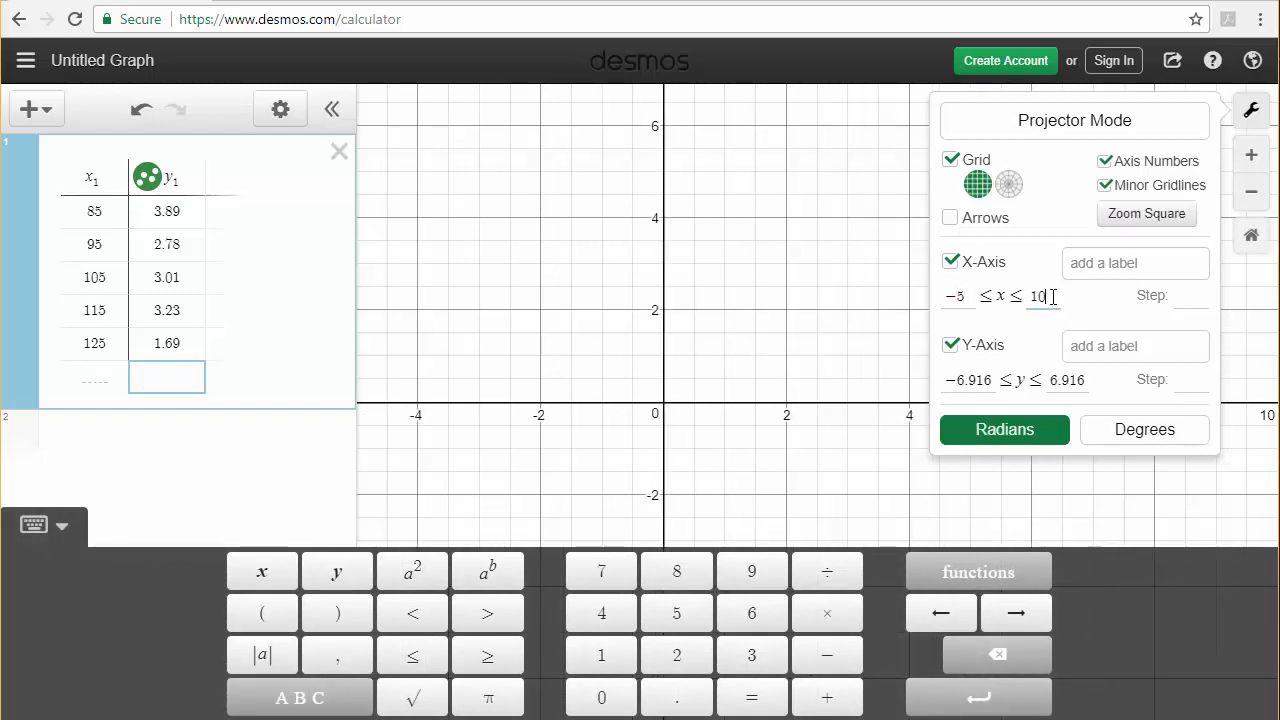
pyautogui.press('BackSpace')
pyautogui.press('BackSpace')
pyautogui.write('200')
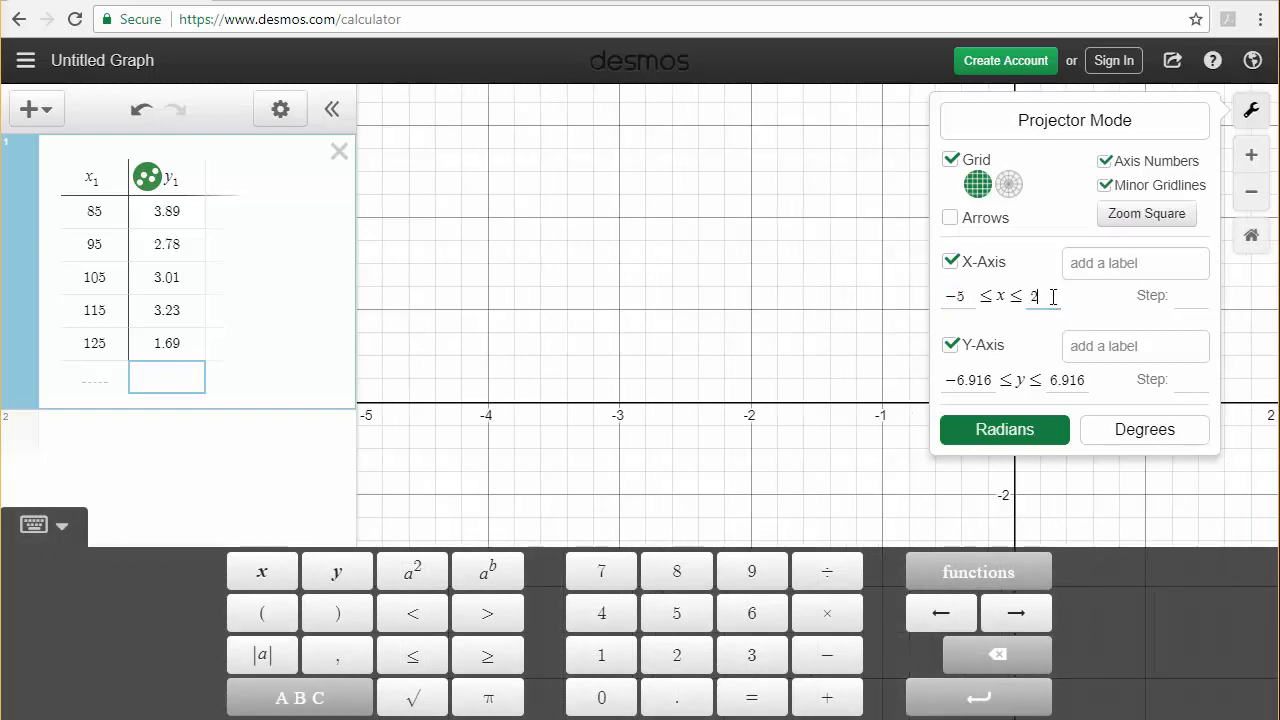
# Set the graph's y-axis range from -.5 to 8 and close the graph settings
pyautogui.click(984, 380)
pyautogui.moveTo(984, 380); pyautogui.dragTo(944, 381)
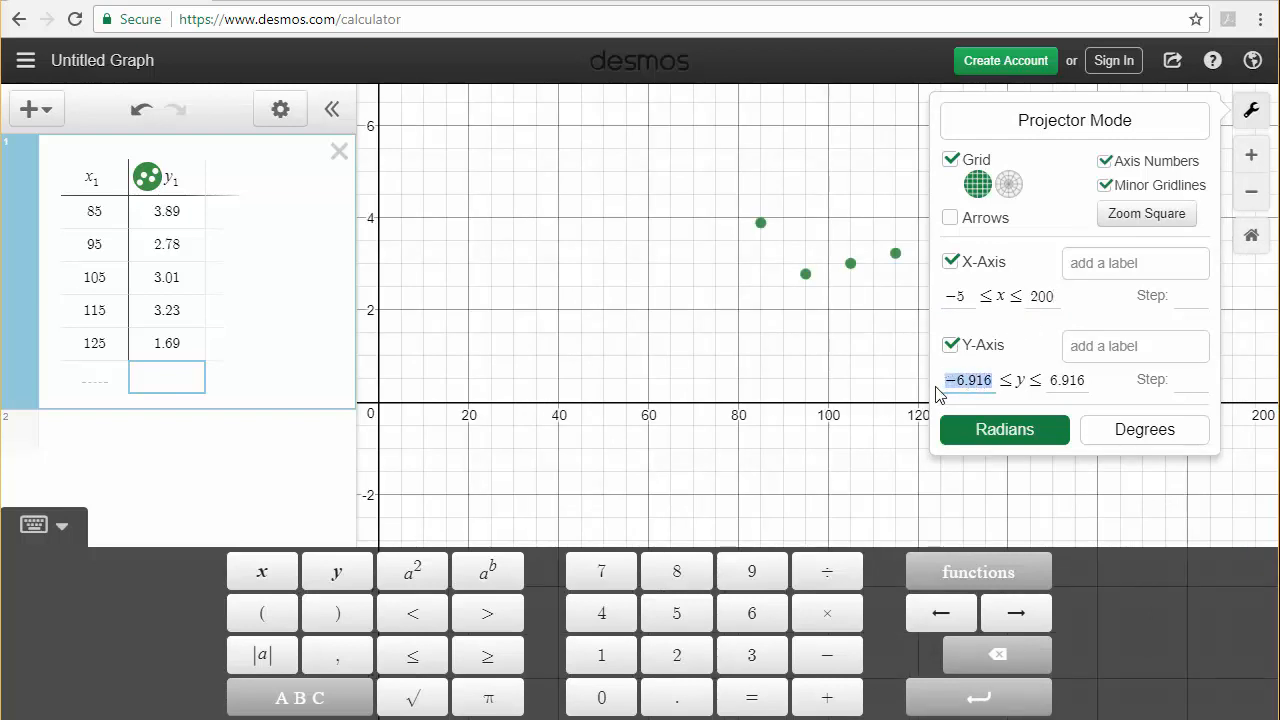
pyautogui.write('-.5')
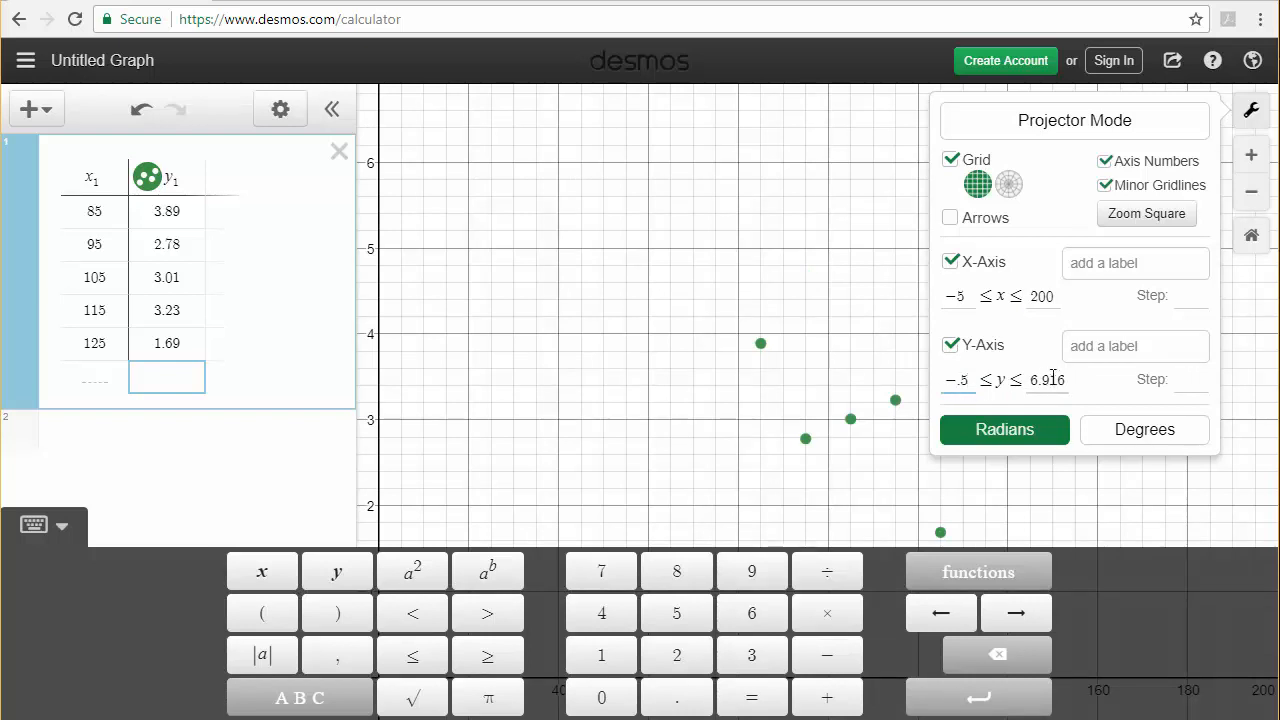
pyautogui.moveTo(1069, 381); pyautogui.dragTo(1027, 384)
pyautogui.write('8')
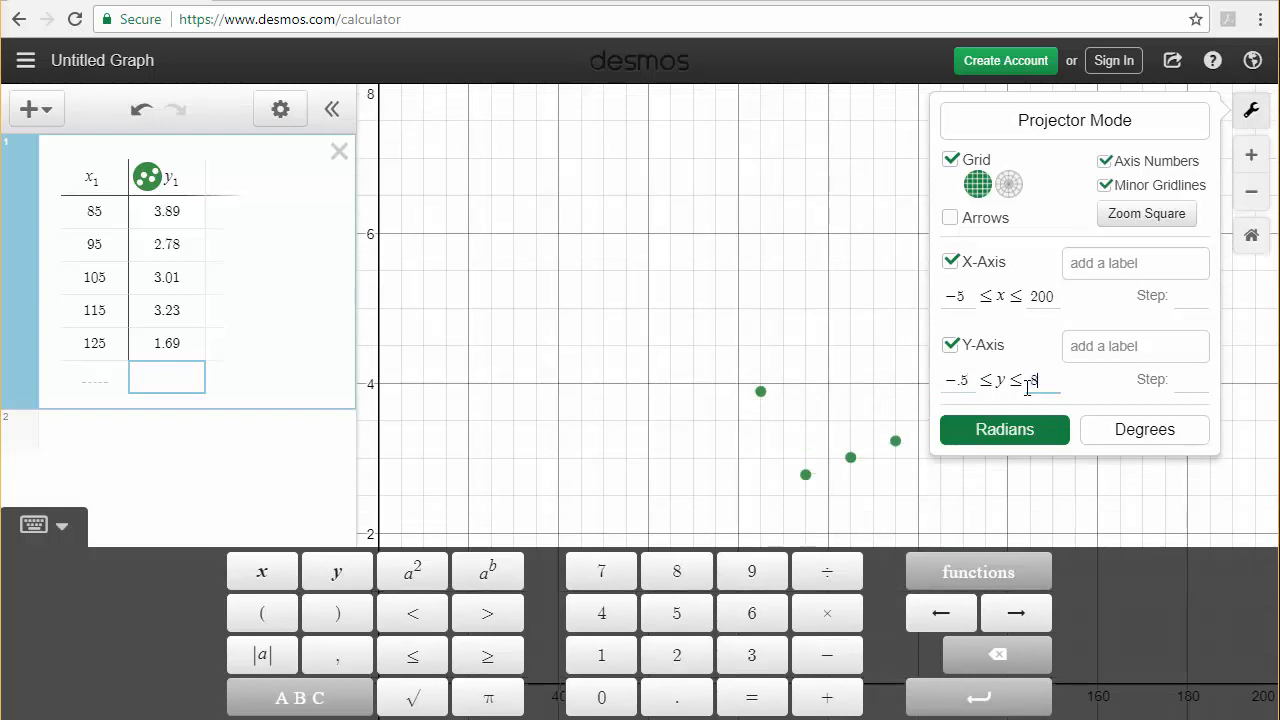
pyautogui.click(788, 319)
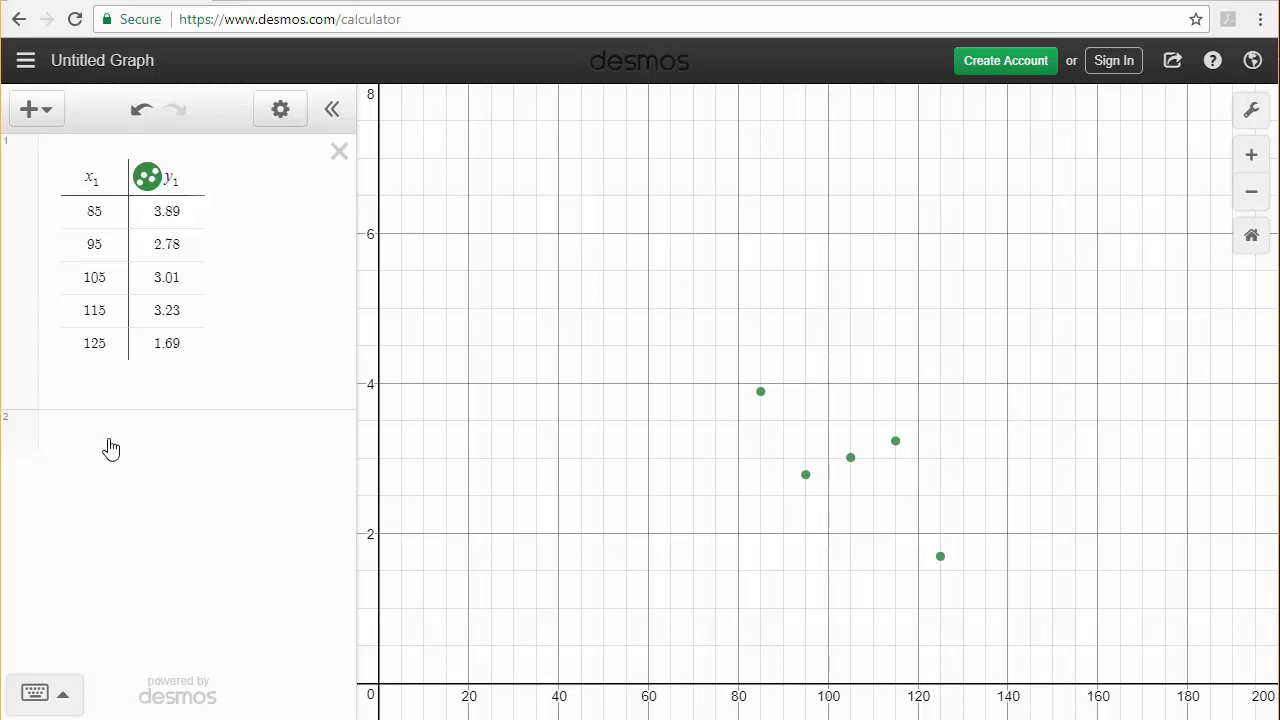
# Enter the linear regression y₁ ~ mx₁ + b in the empty expression below the table and hide the on-screen keypad
pyautogui.click(73, 440)
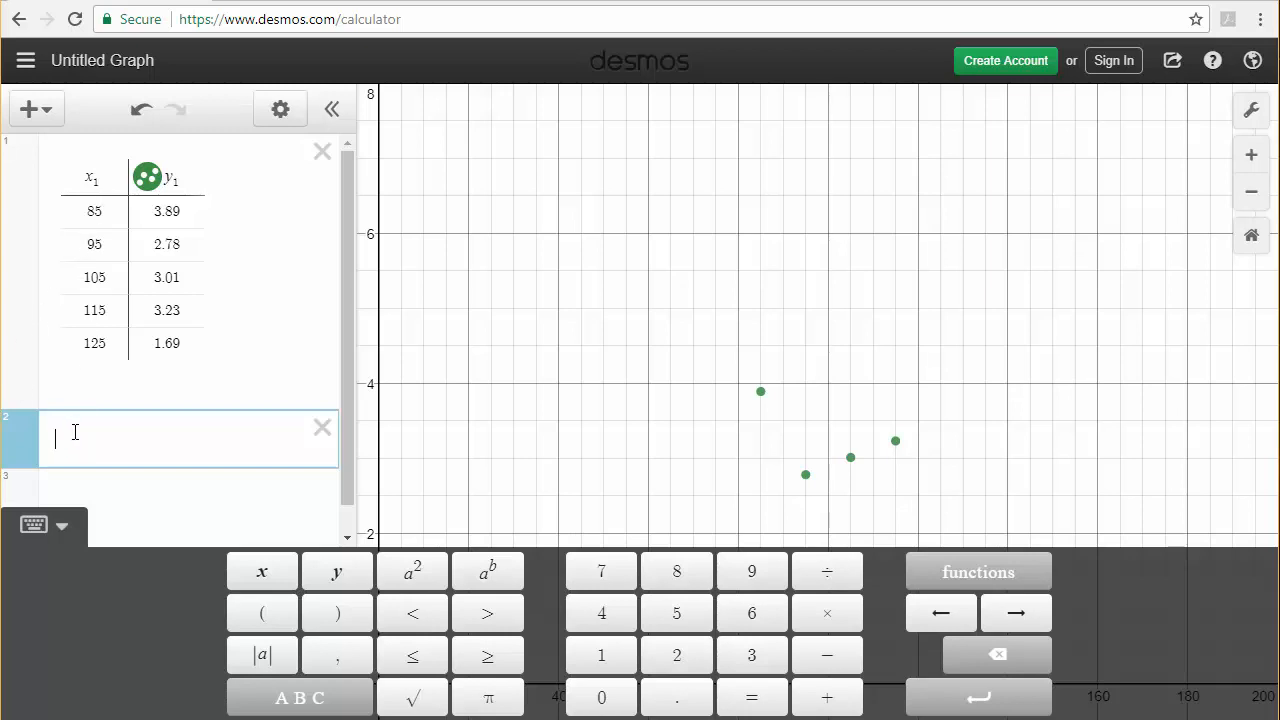
pyautogui.write('y')
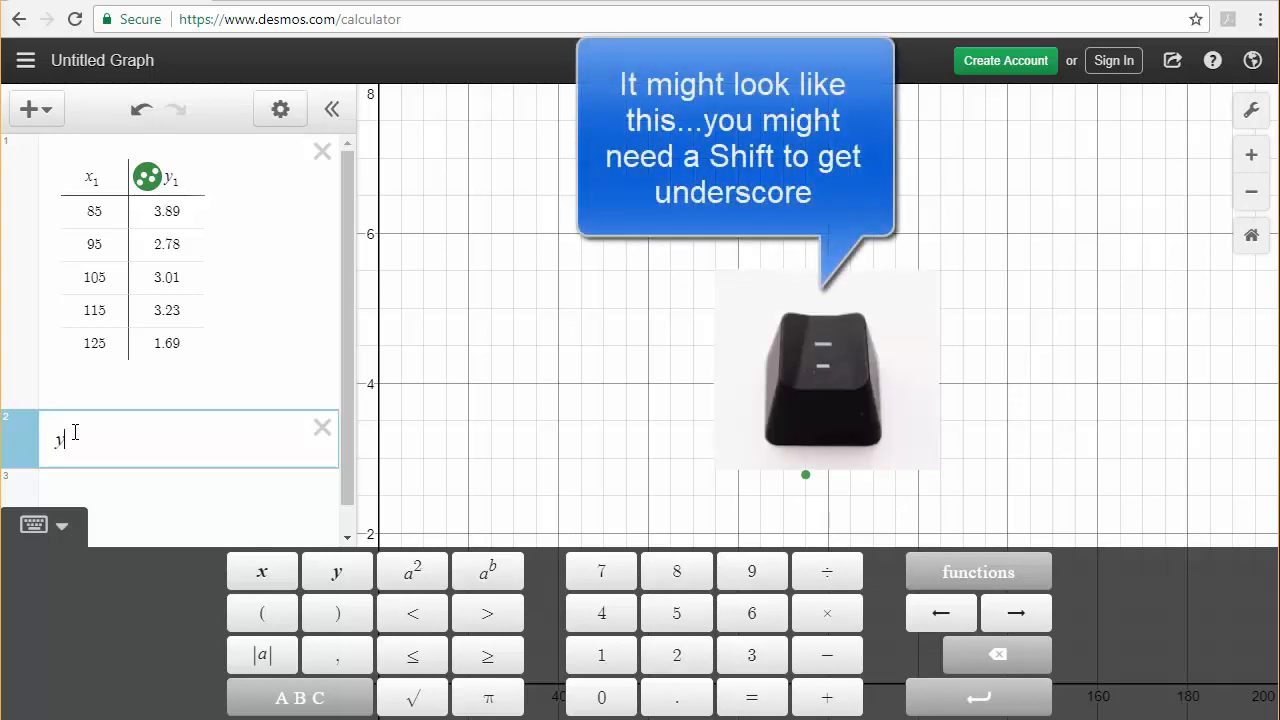
pyautogui.write('_')
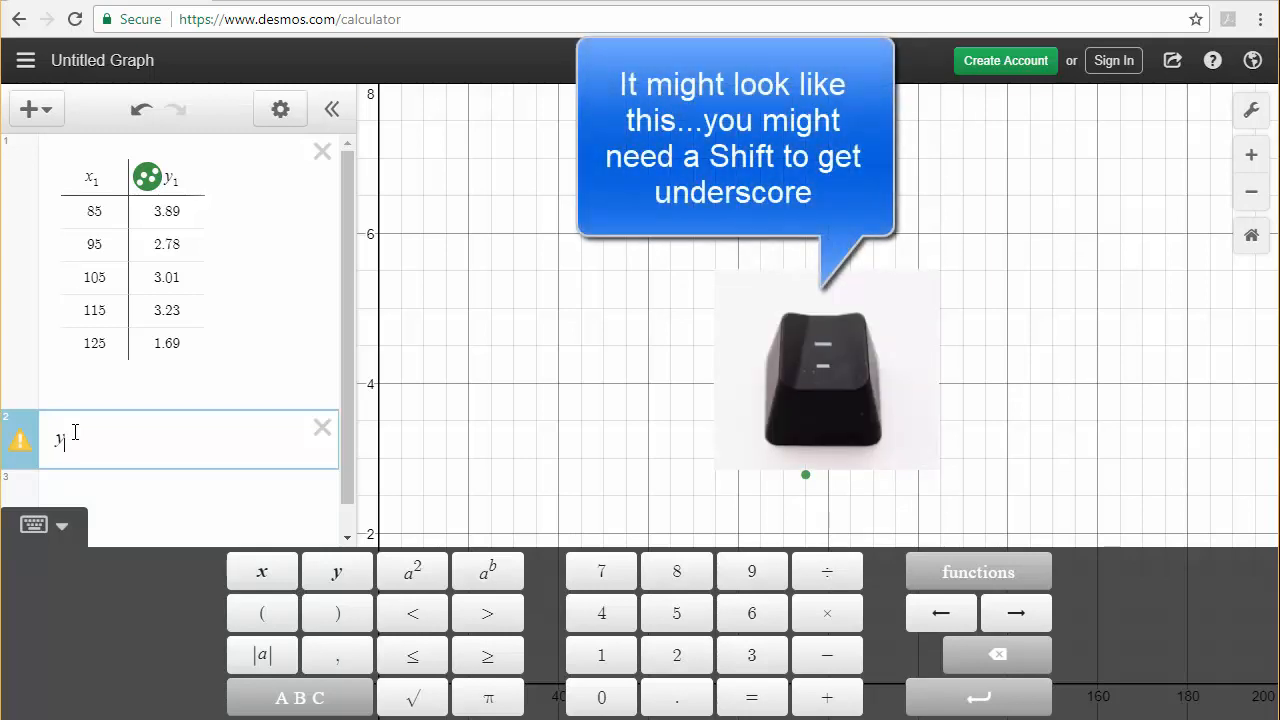
pyautogui.write('1')
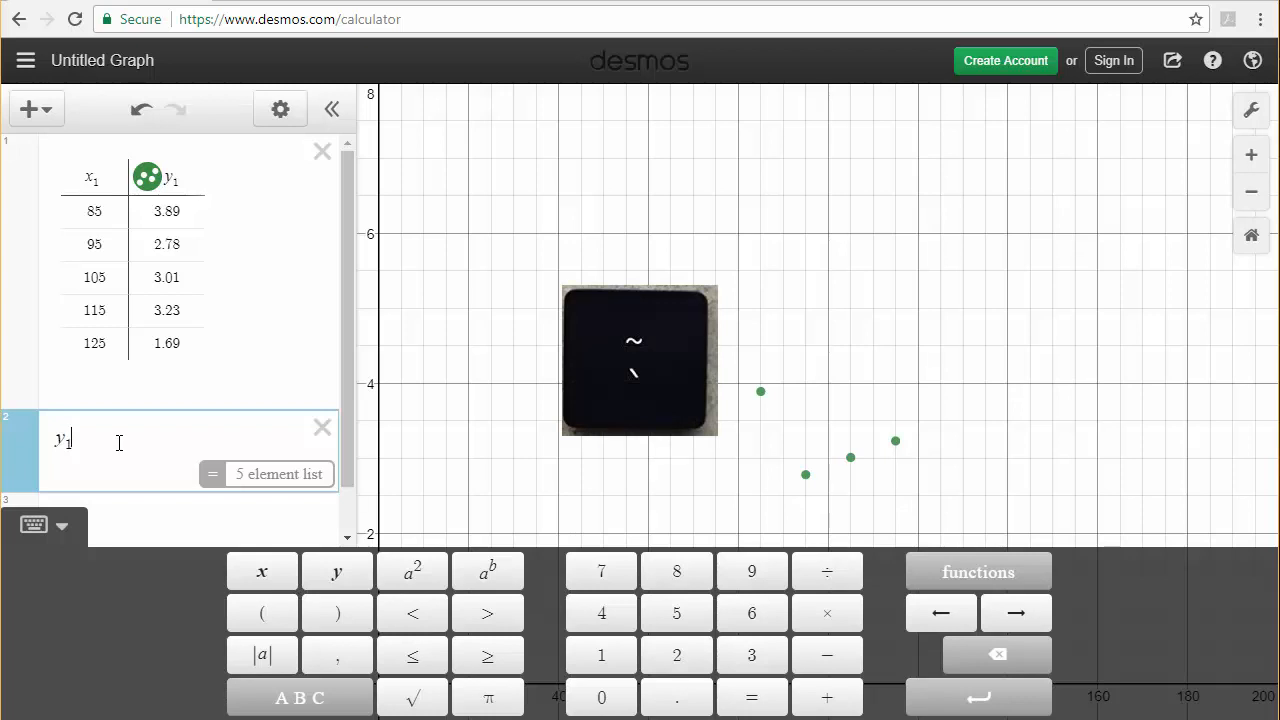
pyautogui.click(990, 584)
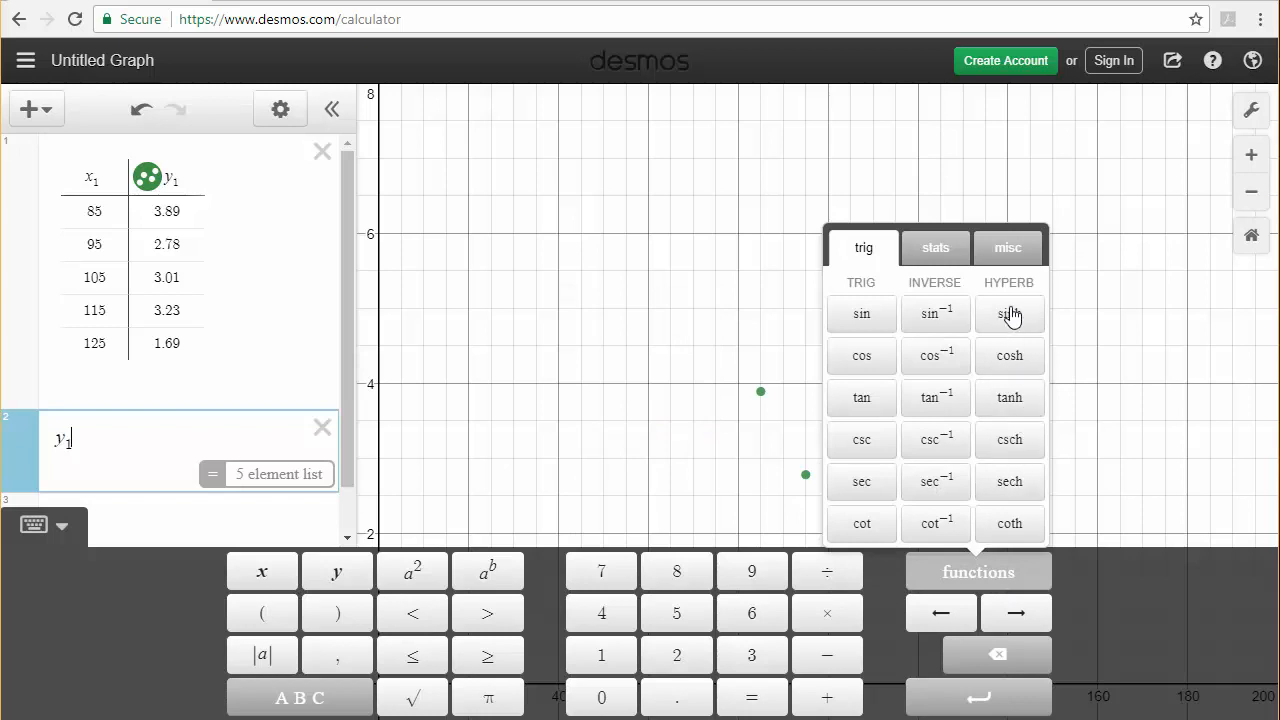
pyautogui.click(935, 250)
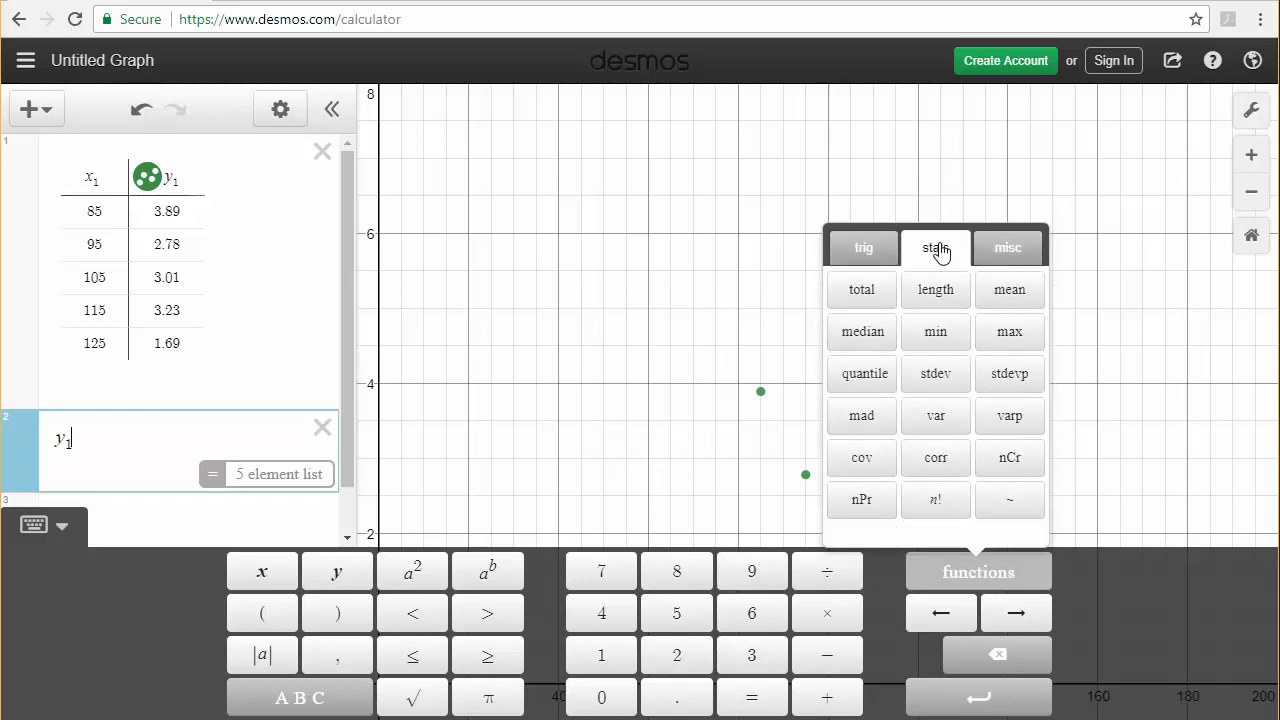
pyautogui.click(1012, 505)
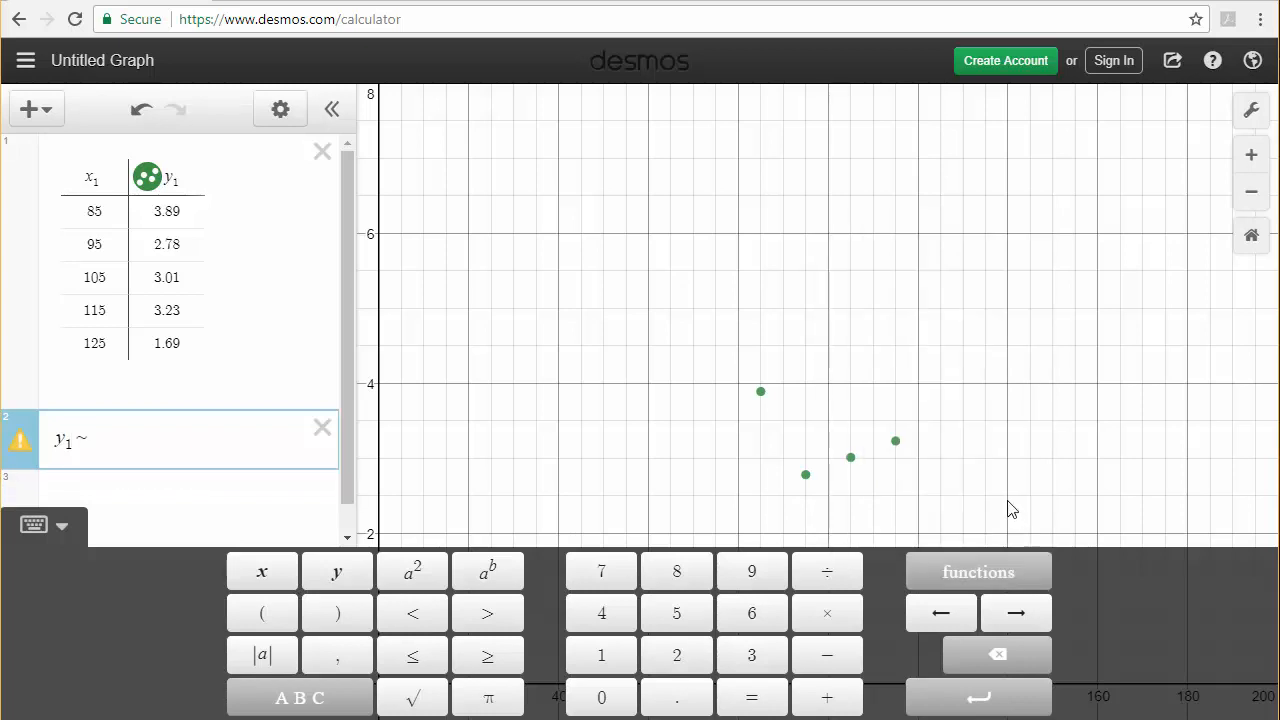
pyautogui.write('mx')
pyautogui.write('1 ')
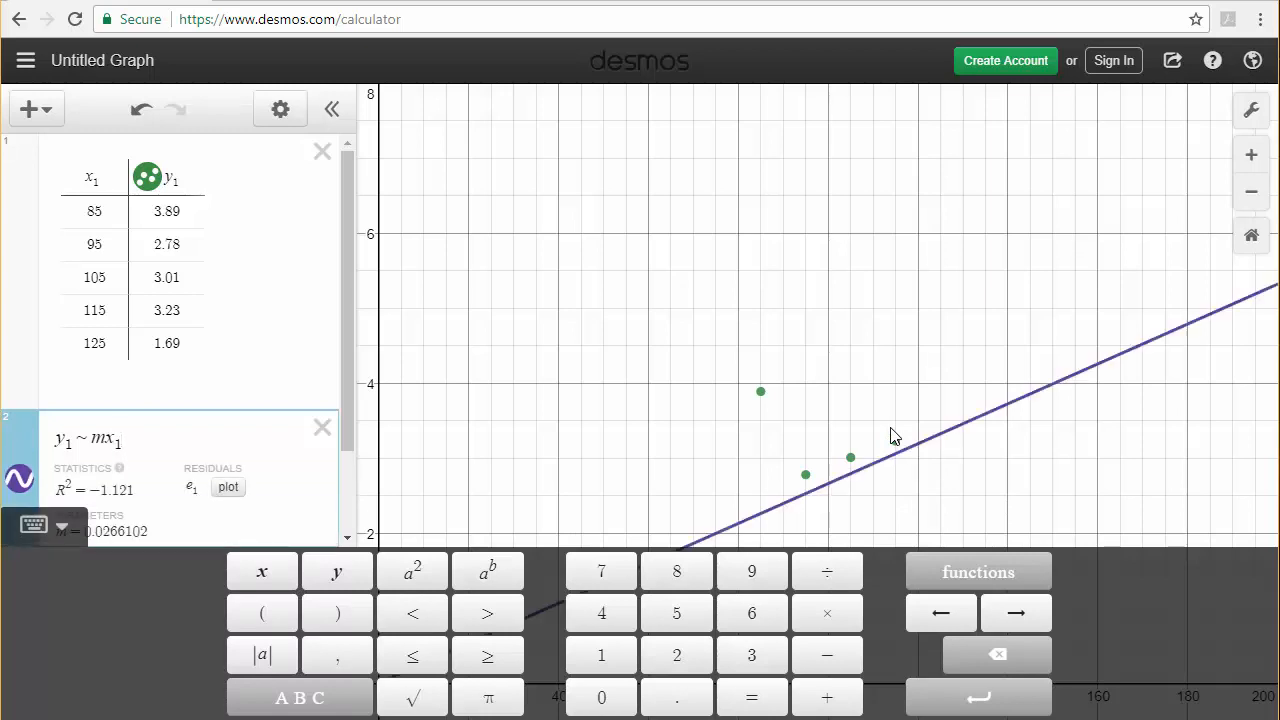
pyautogui.write('+ b')
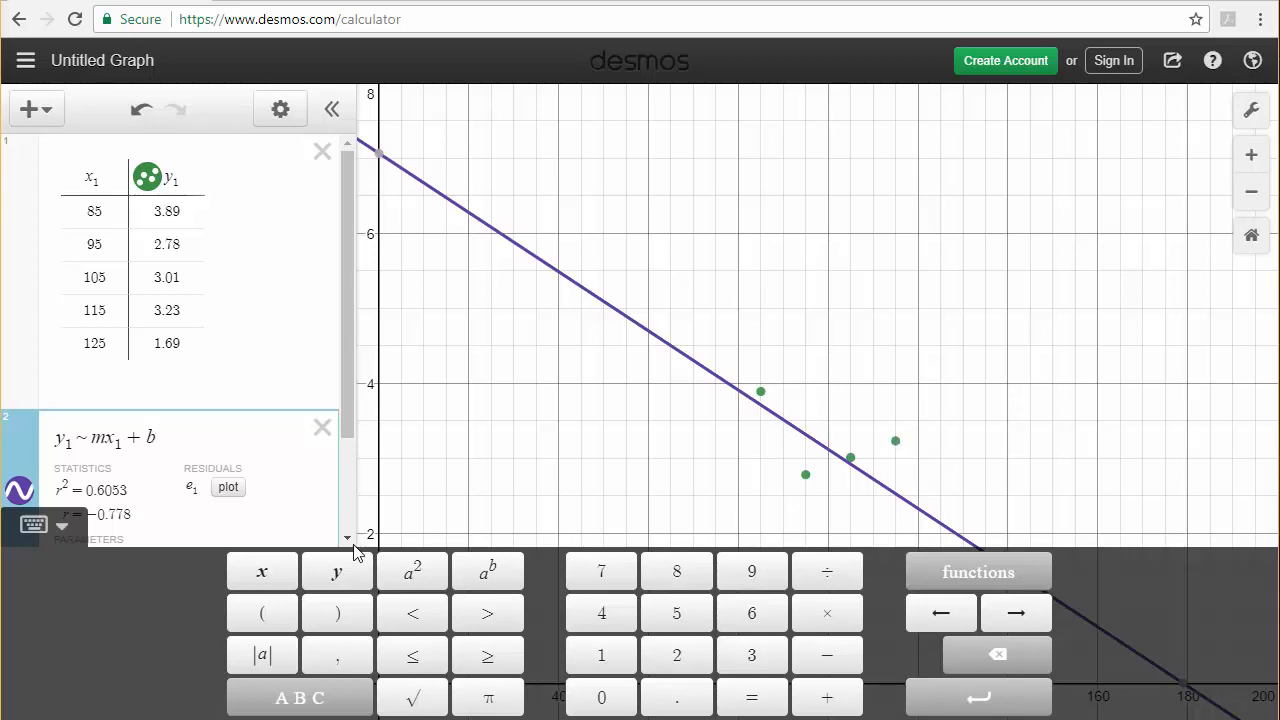
pyautogui.click(65, 530)
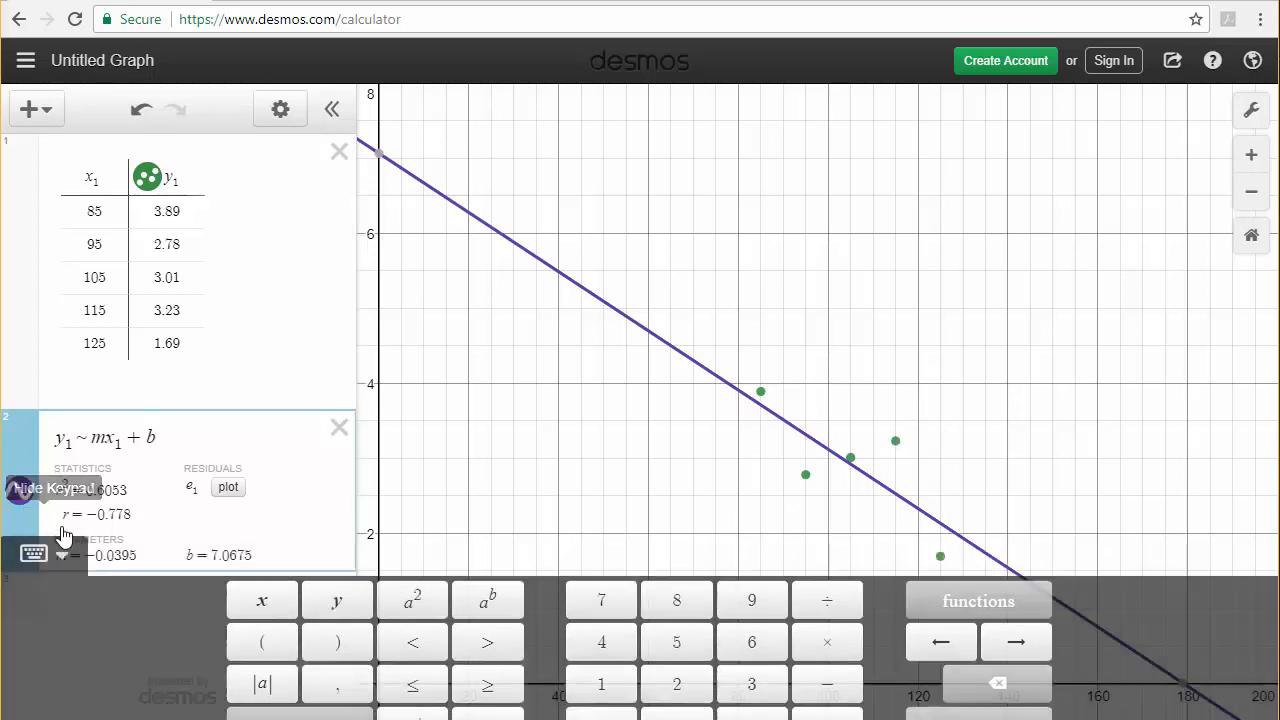